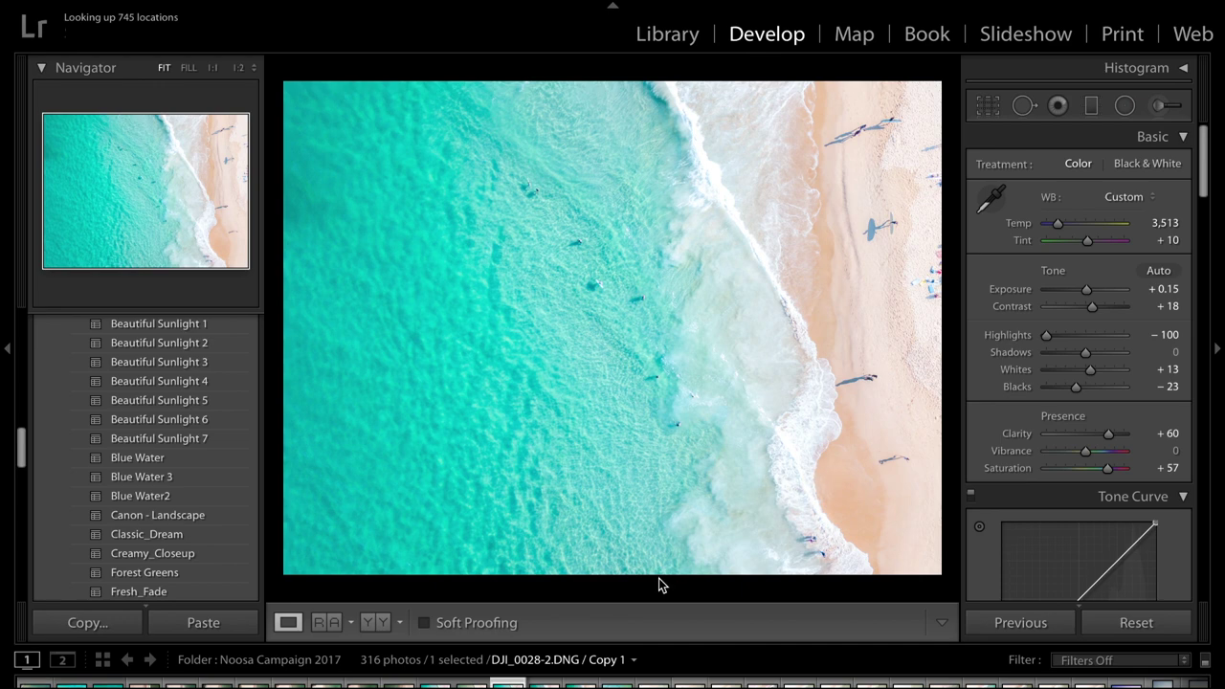
- Compare against the unedited second copy, then reset the first copy's settings to defaults
click(471, 683)
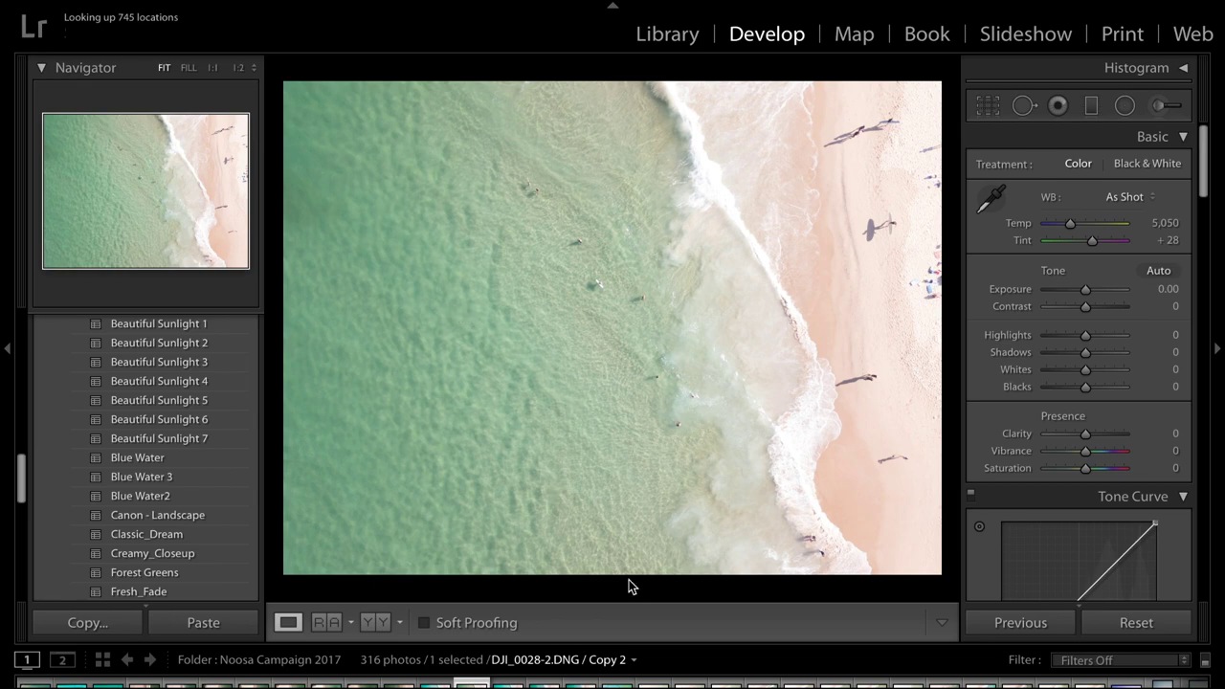
click(507, 683)
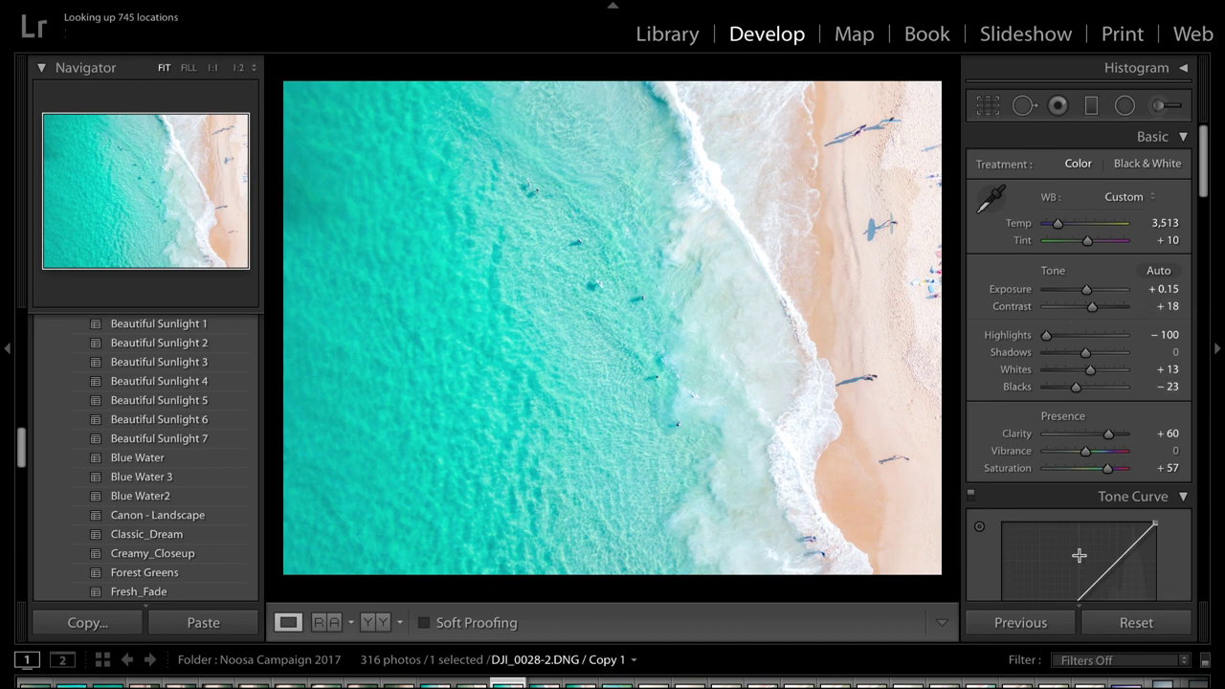
click(1131, 623)
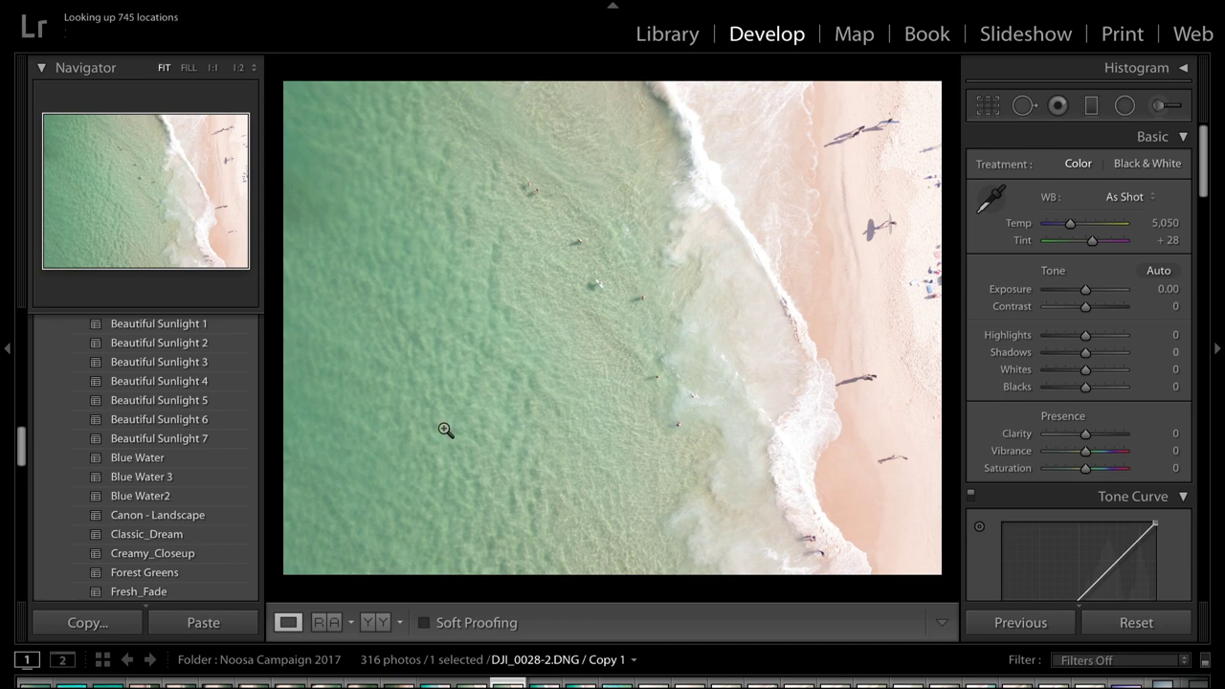
- Apply the Blue Water 3 preset and check it against the Before view
click(151, 480)
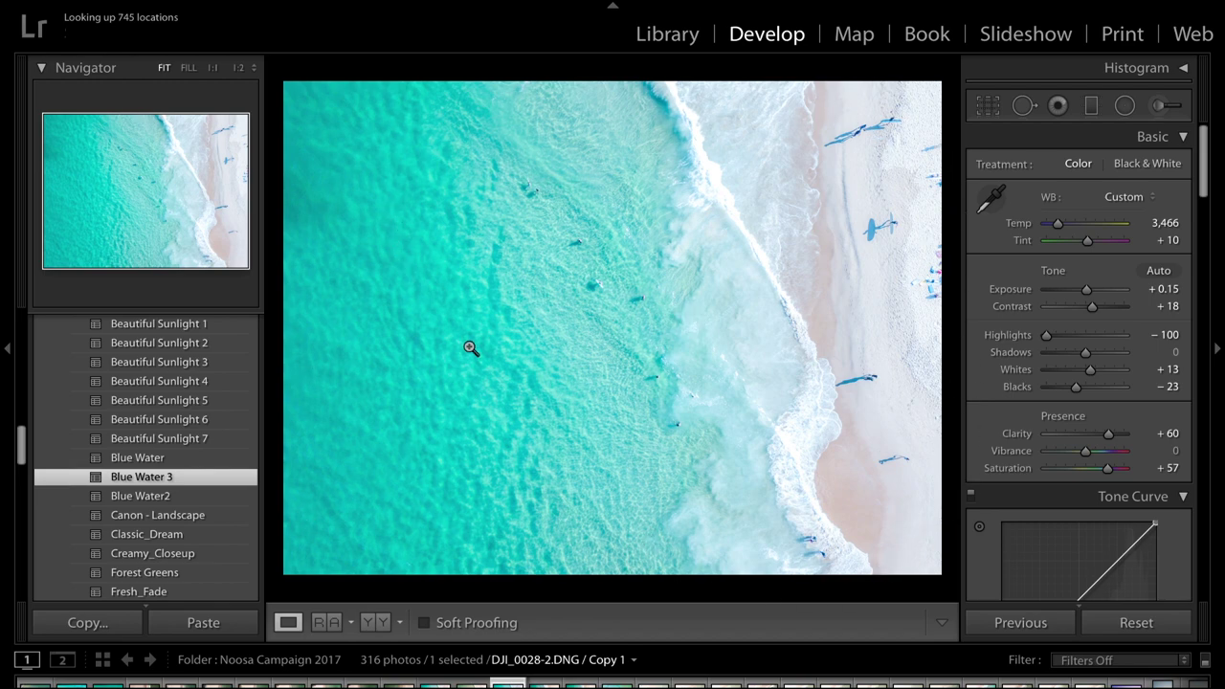
key(backslash)
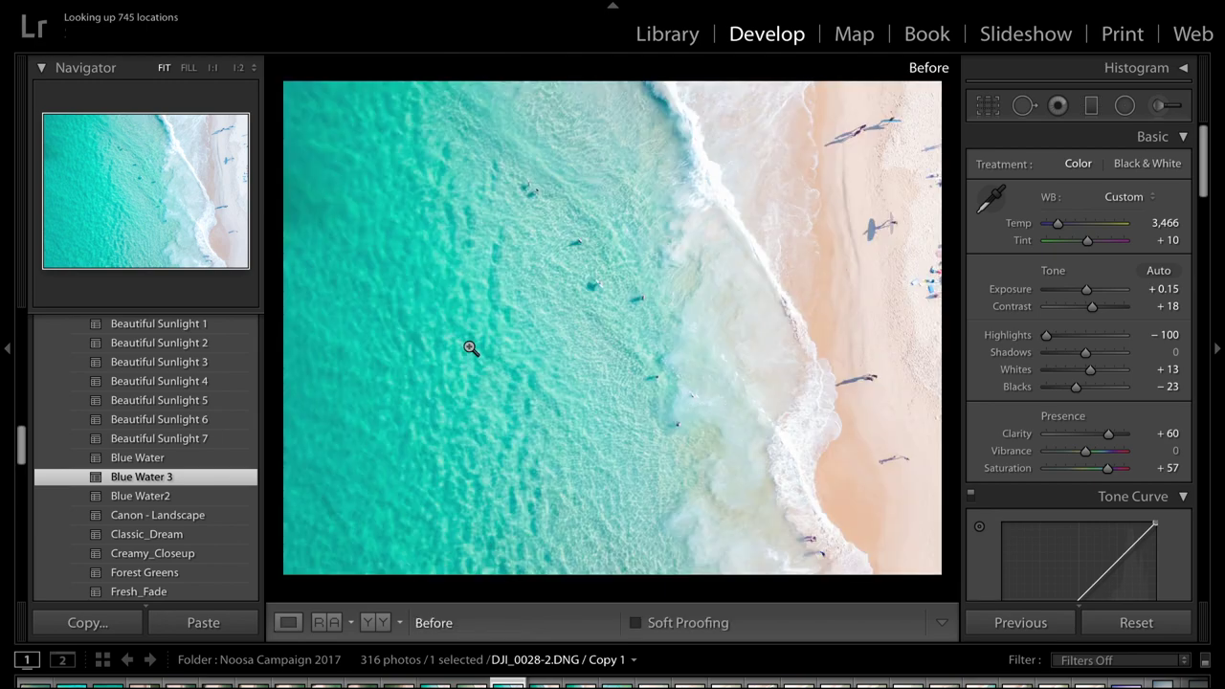
key(backslash)
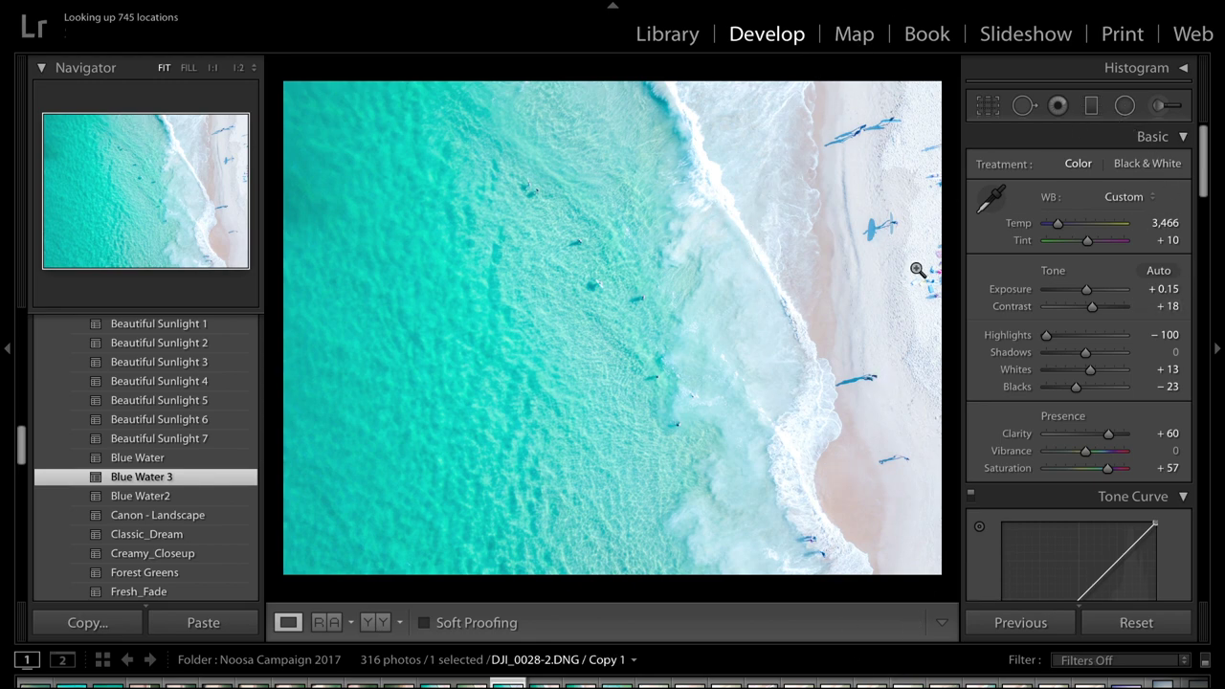
- Add a graduated filter over the sand with Temp +18 to warm it
click(1090, 107)
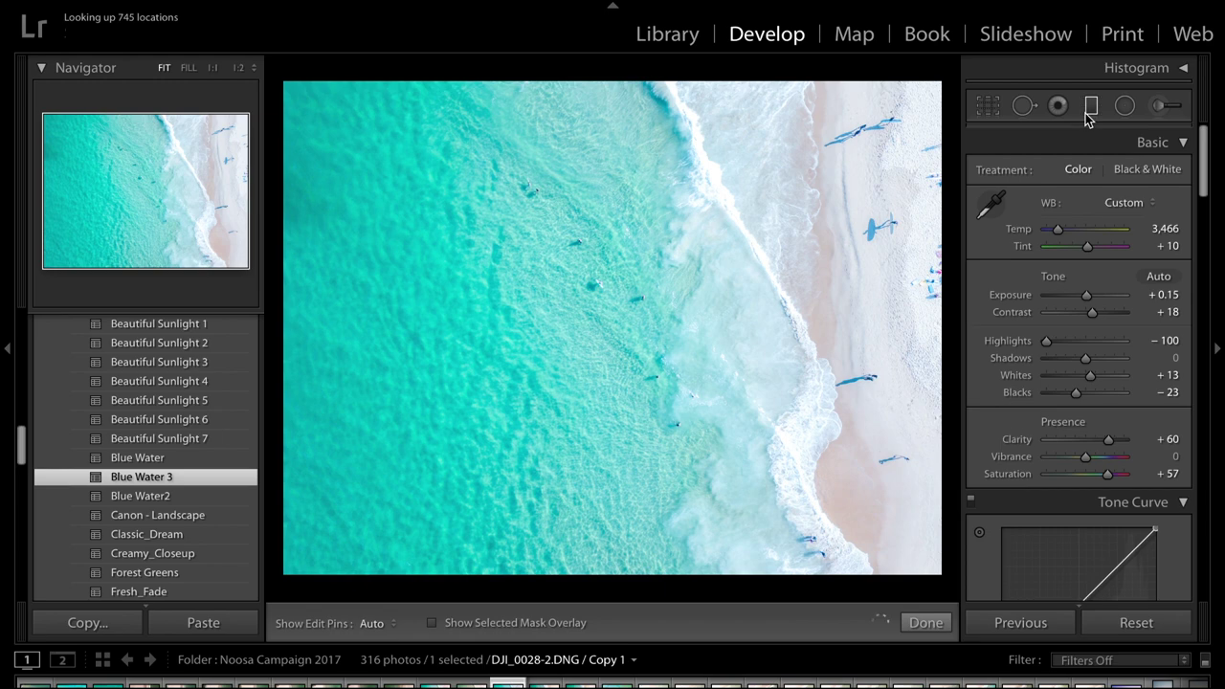
drag(873, 239, 621, 285)
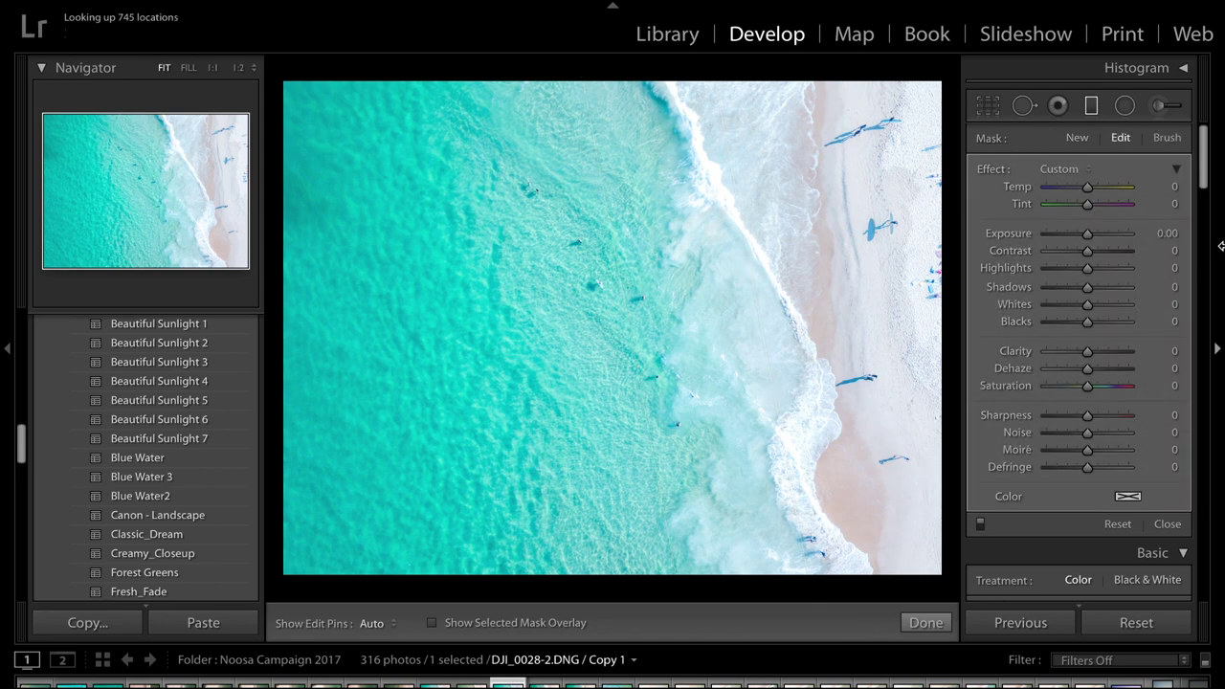
drag(1089, 189, 1096, 190)
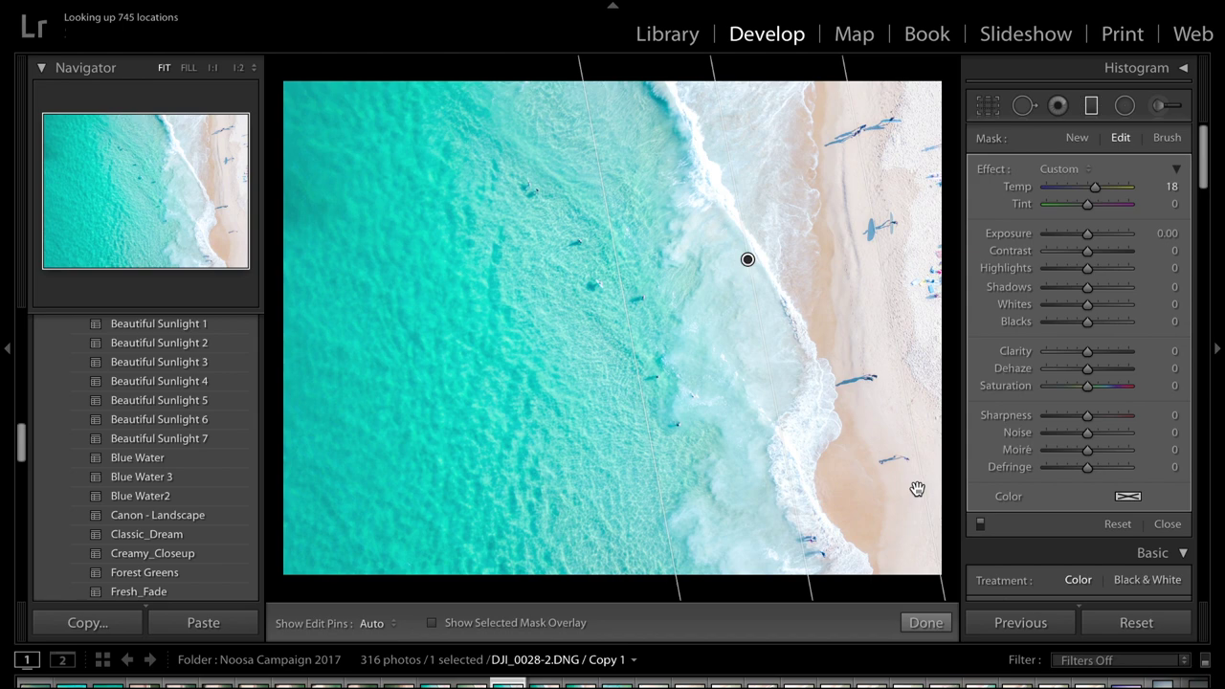
click(925, 622)
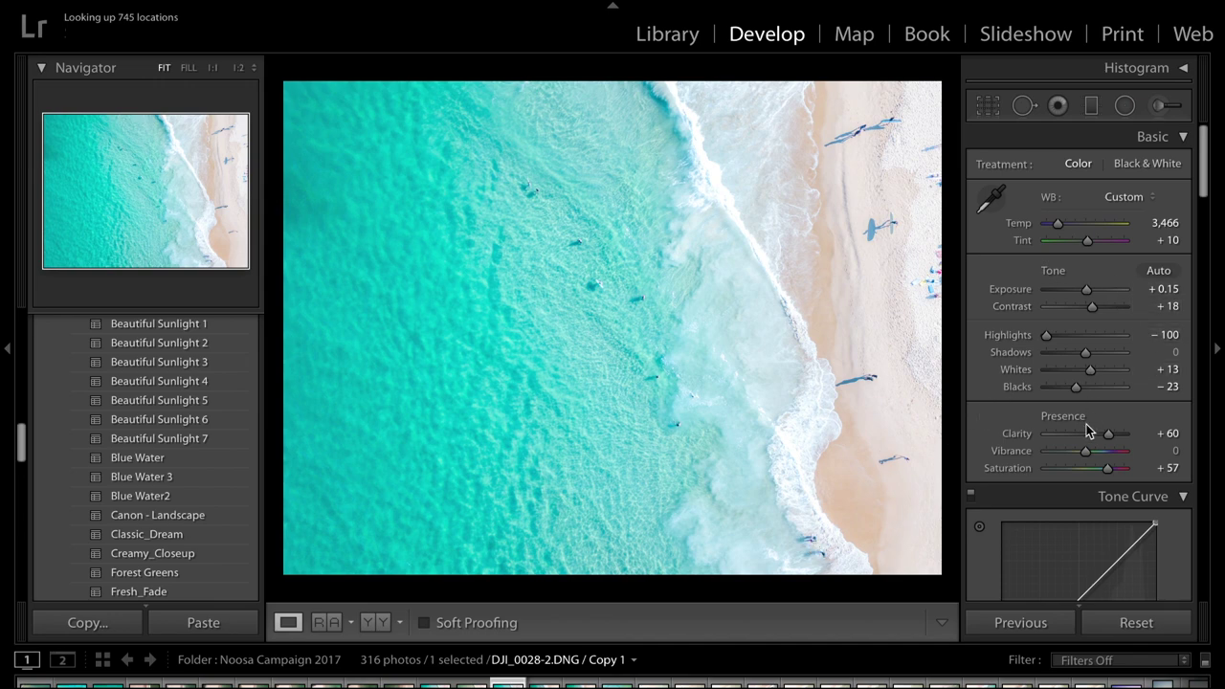
scroll(1086, 425, down, 1)
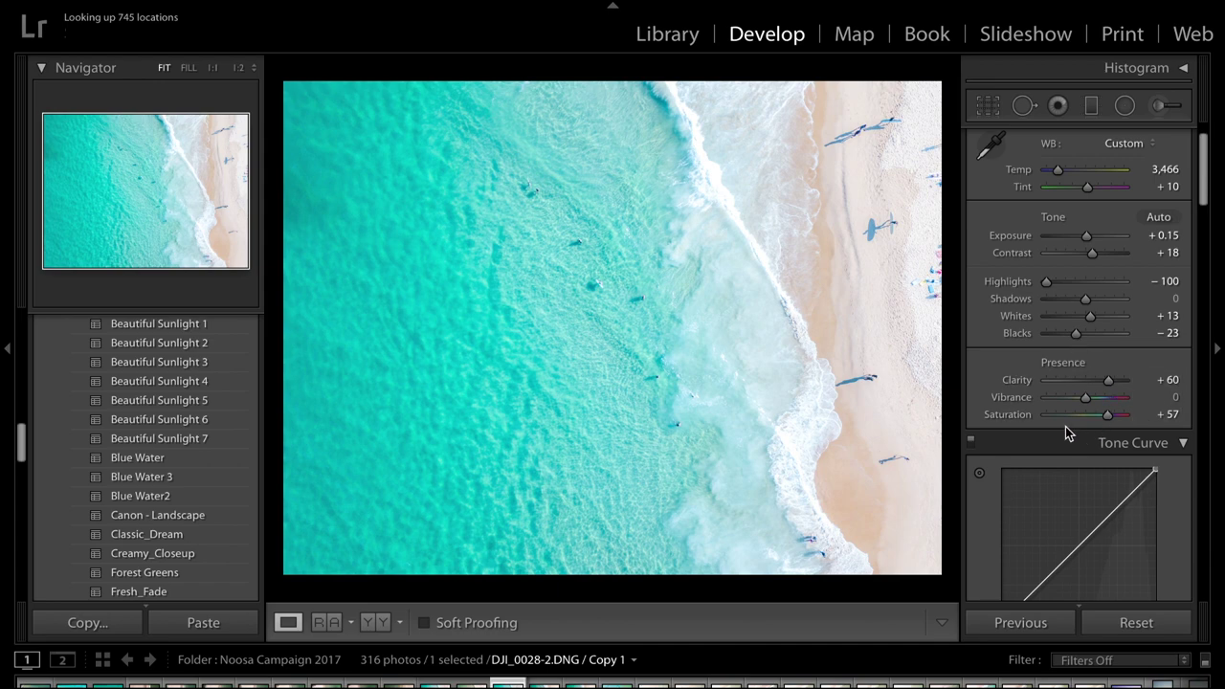
scroll(1065, 435, down, 10)
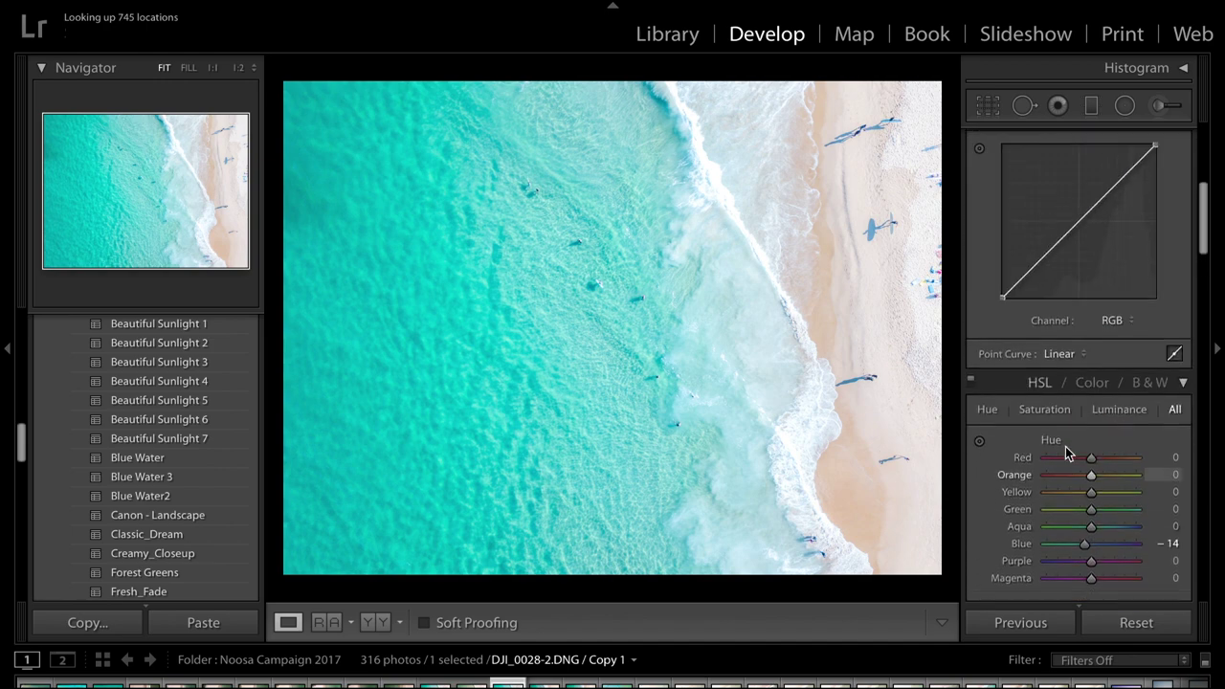
scroll(1065, 452, up, 10)
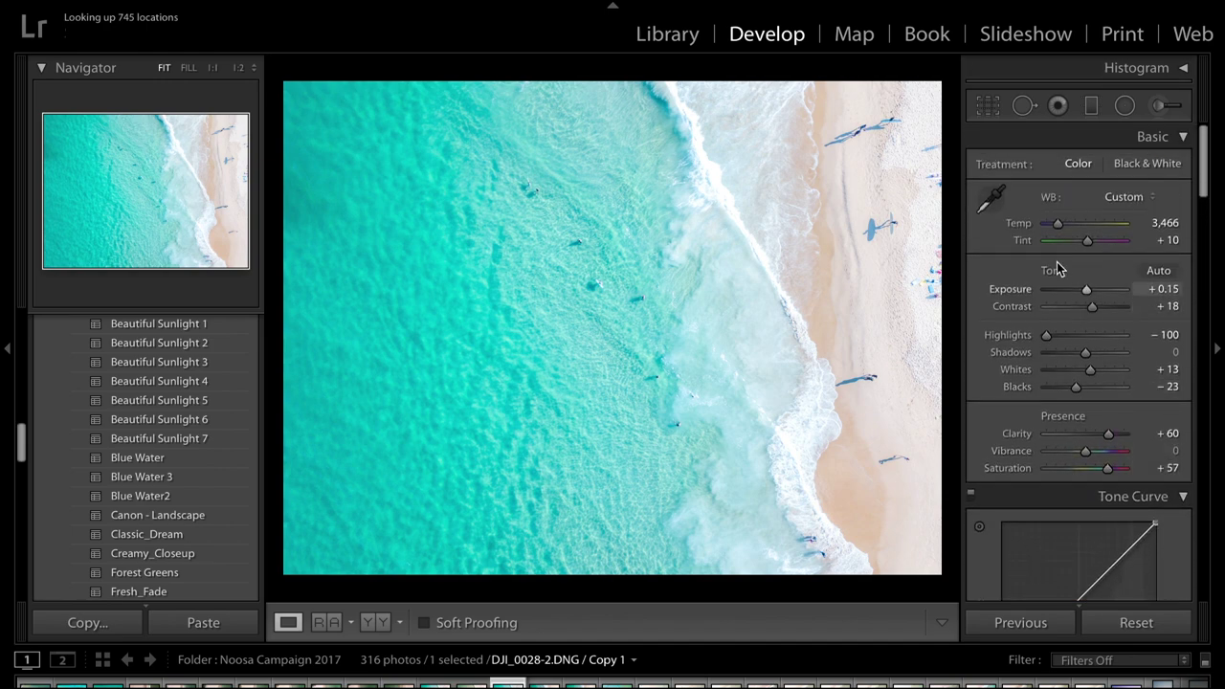
- Paint an adjustment brush mask down the sand on the right, checking it with the overlay
click(1159, 106)
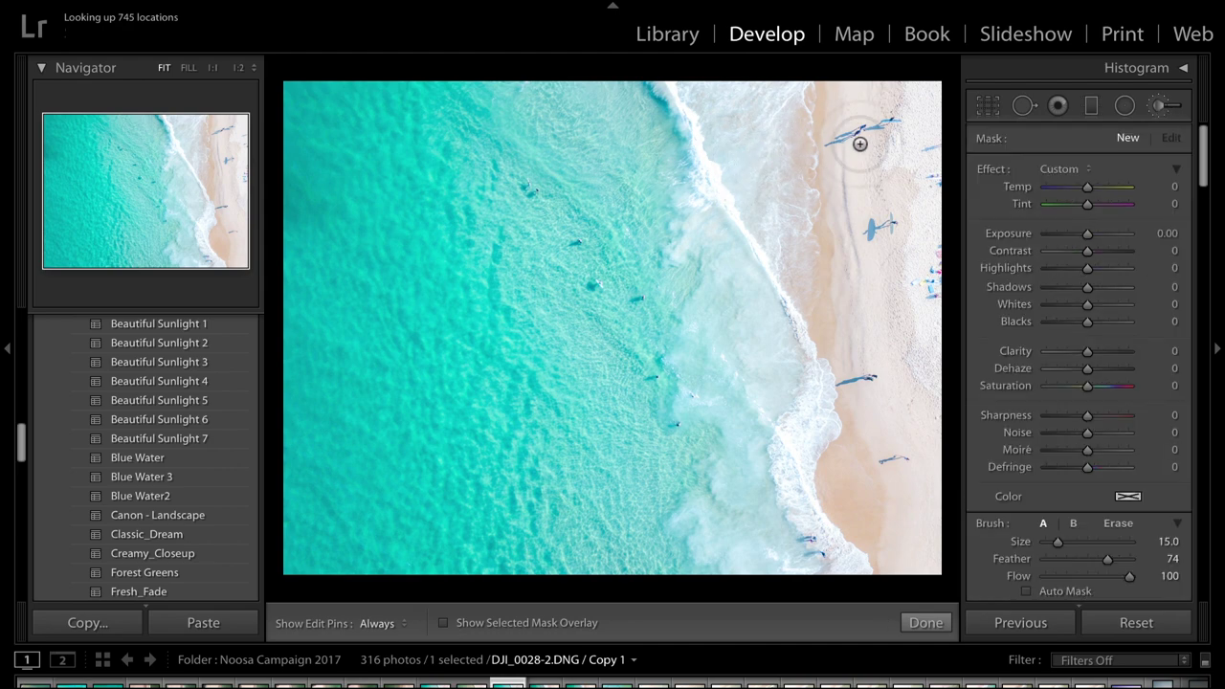
click(818, 96)
key(o)
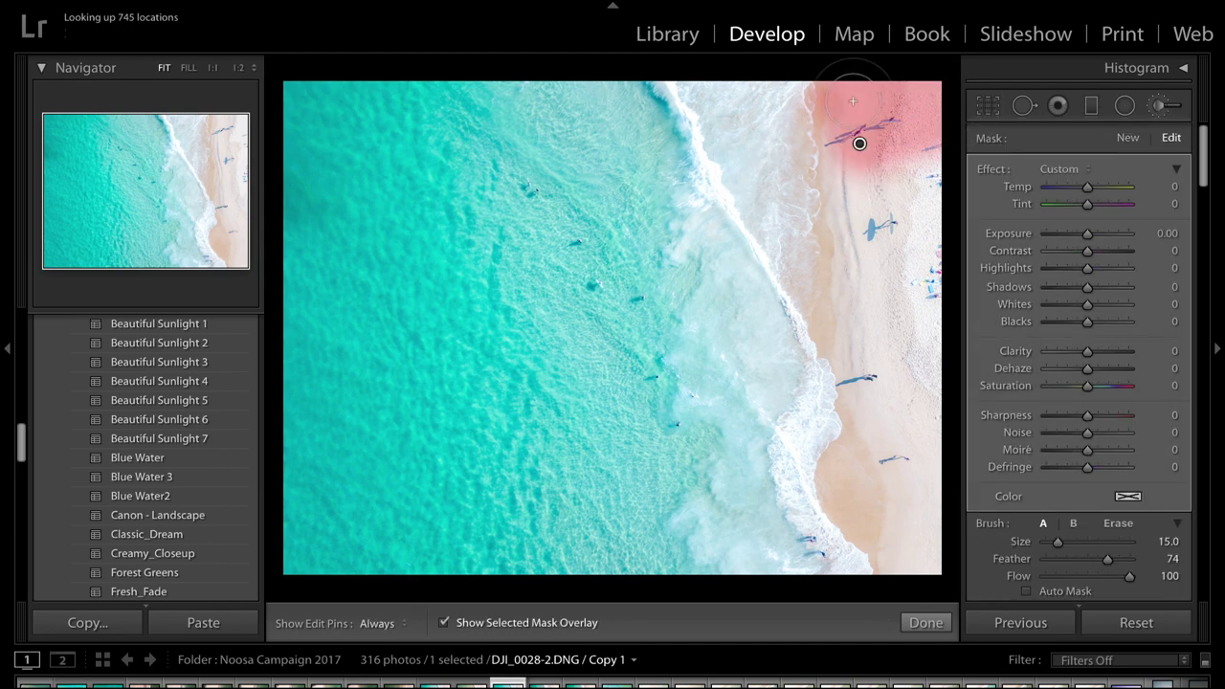
key(h)
mouse_move(890, 191)
mouse_down()
mouse_move(924, 339)
mouse_move(908, 574)
mouse_move(837, 488)
mouse_move(847, 350)
mouse_move(833, 82)
mouse_move(882, 400)
mouse_move(809, 106)
mouse_up()
key(h)
key(o)
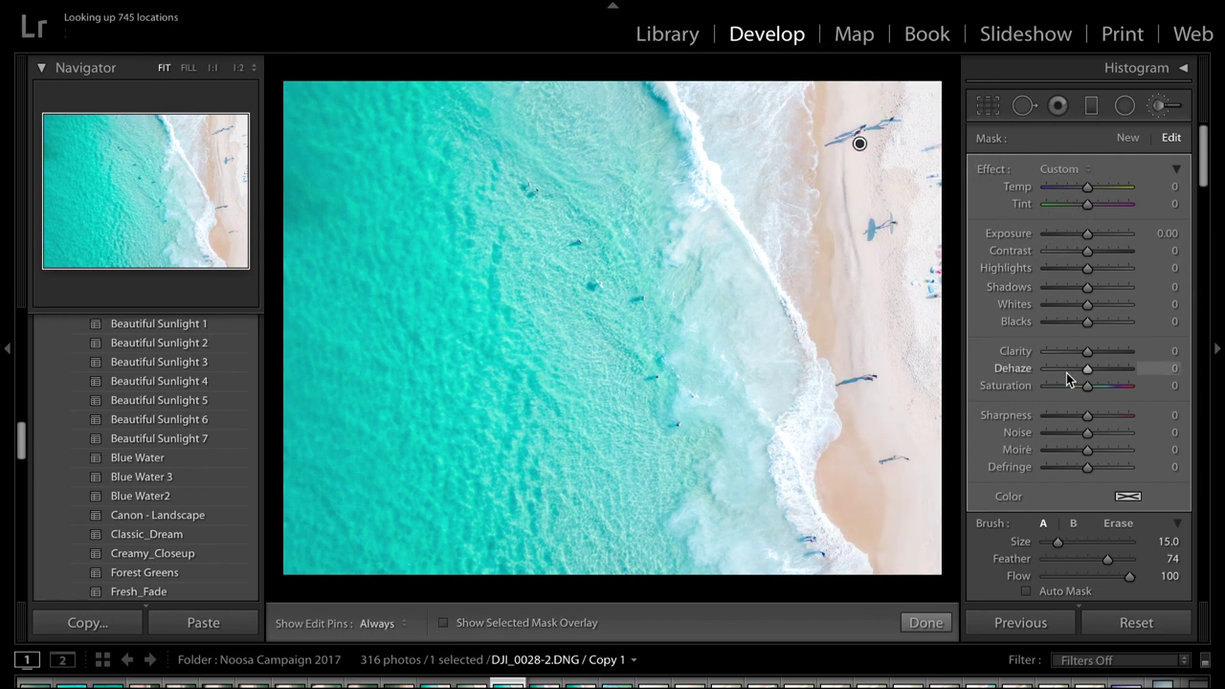
- Tint the sand brush a warm tan of Hue 29, Saturation 28%
click(1127, 496)
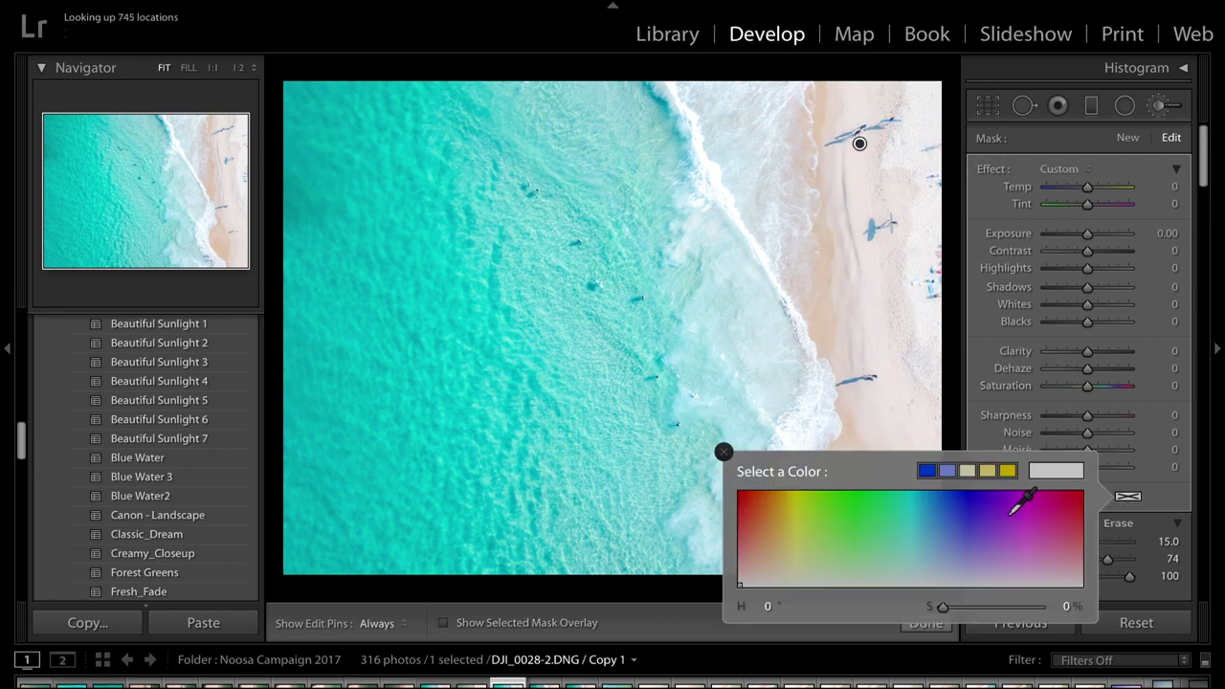
click(770, 560)
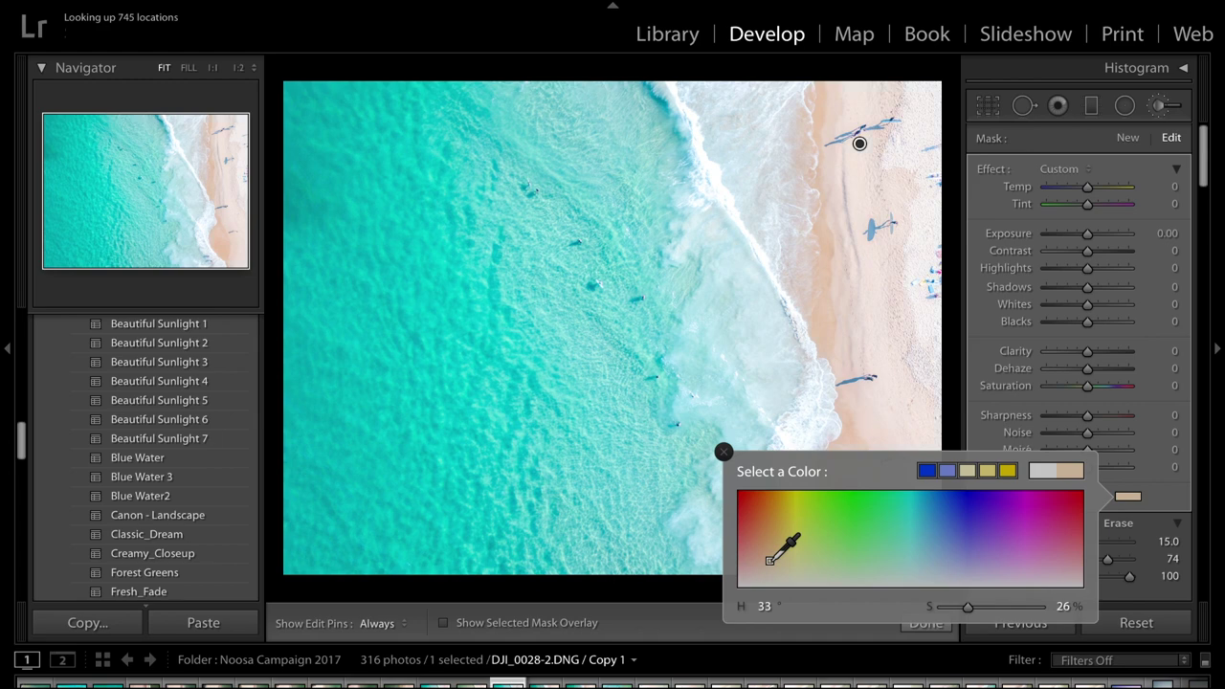
mouse_move(769, 560)
mouse_down()
mouse_move(778, 556)
mouse_move(767, 561)
mouse_up()
click(723, 451)
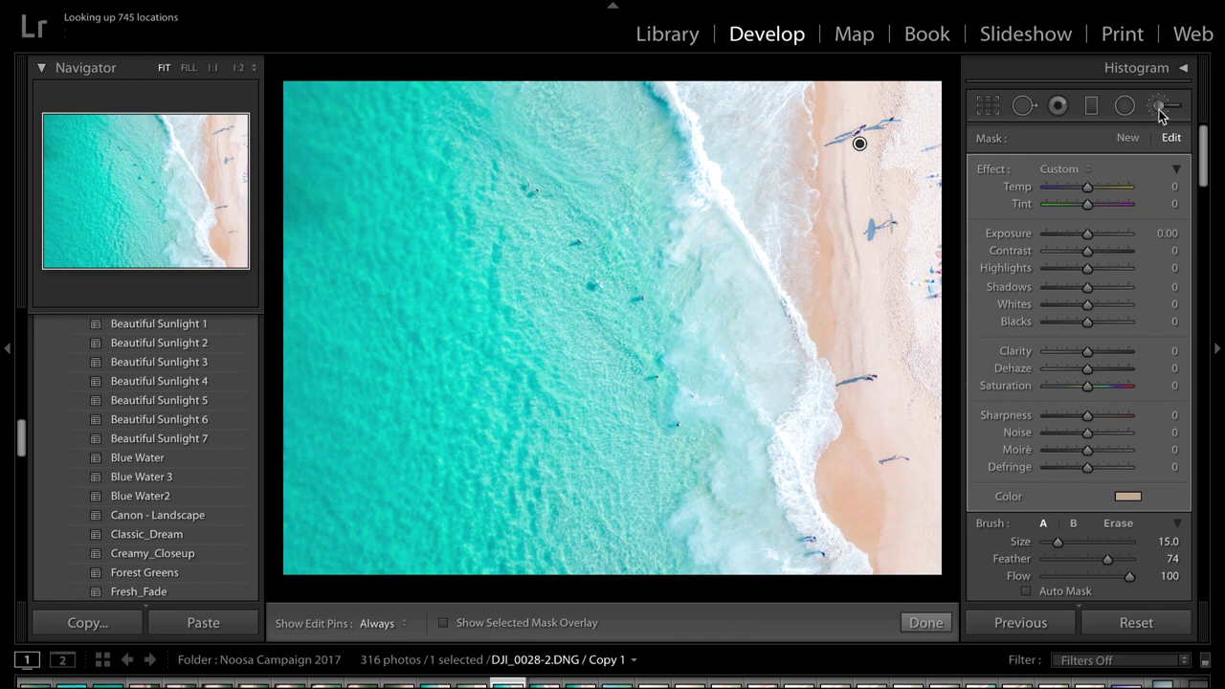
- Paint a new brush mask over the surf line and foam, warmed to Temp +5
click(926, 623)
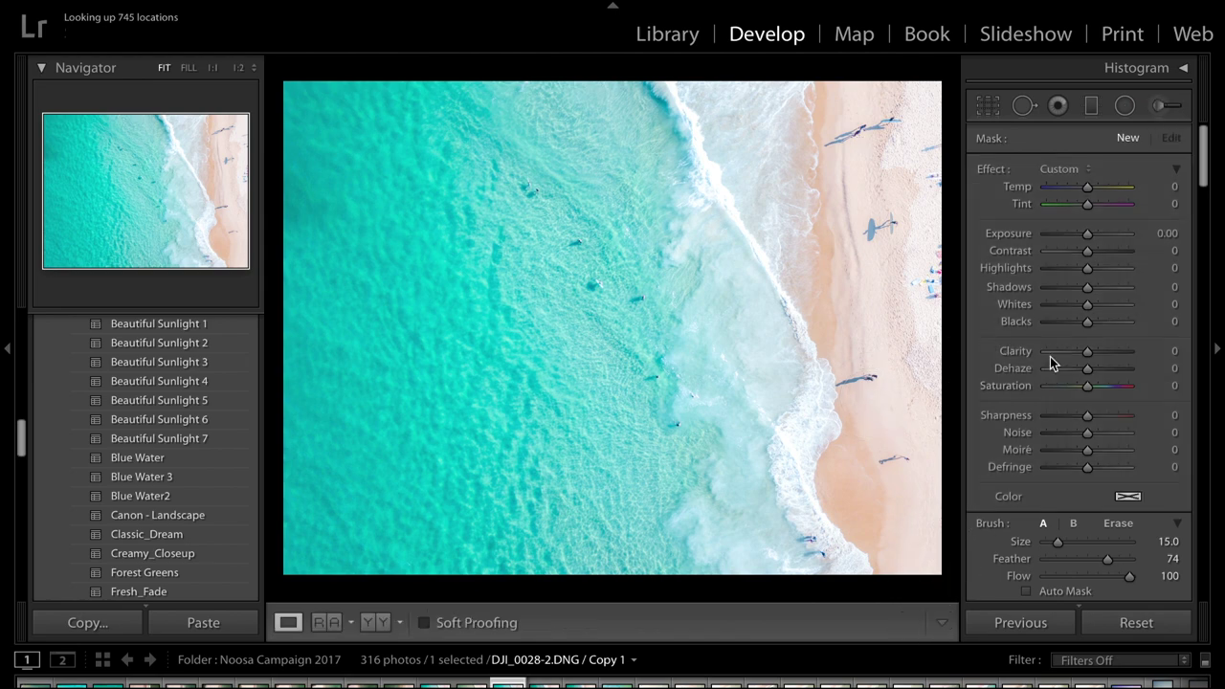
click(1160, 110)
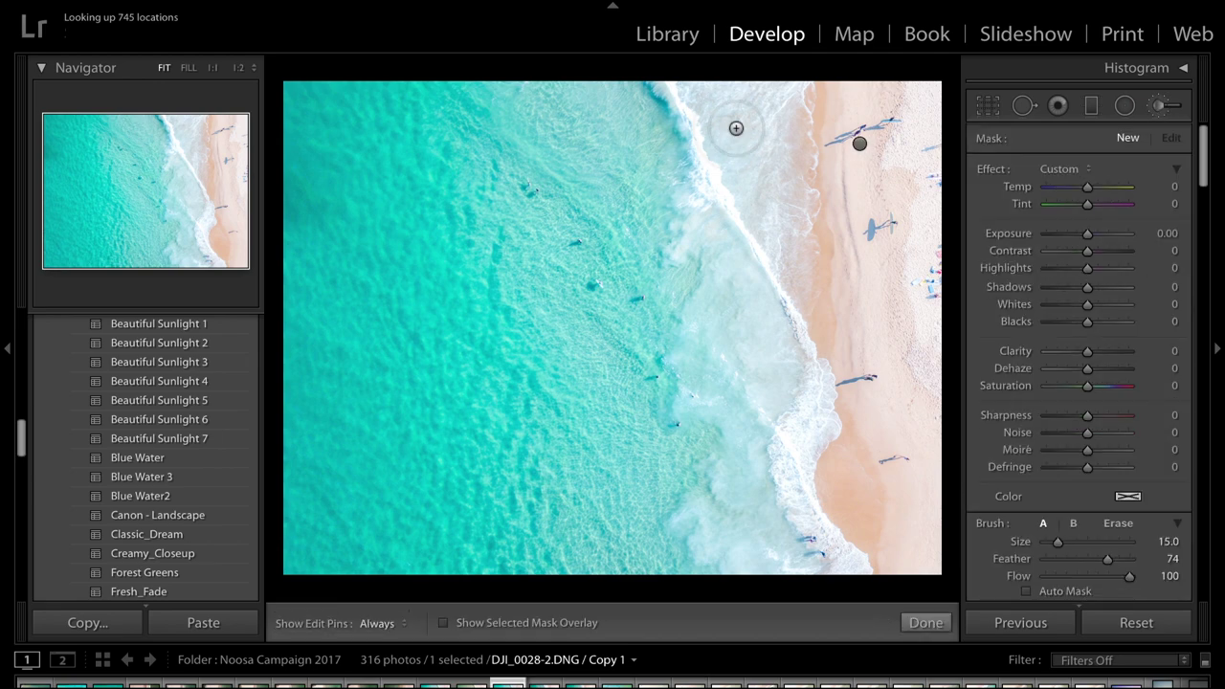
key(h)
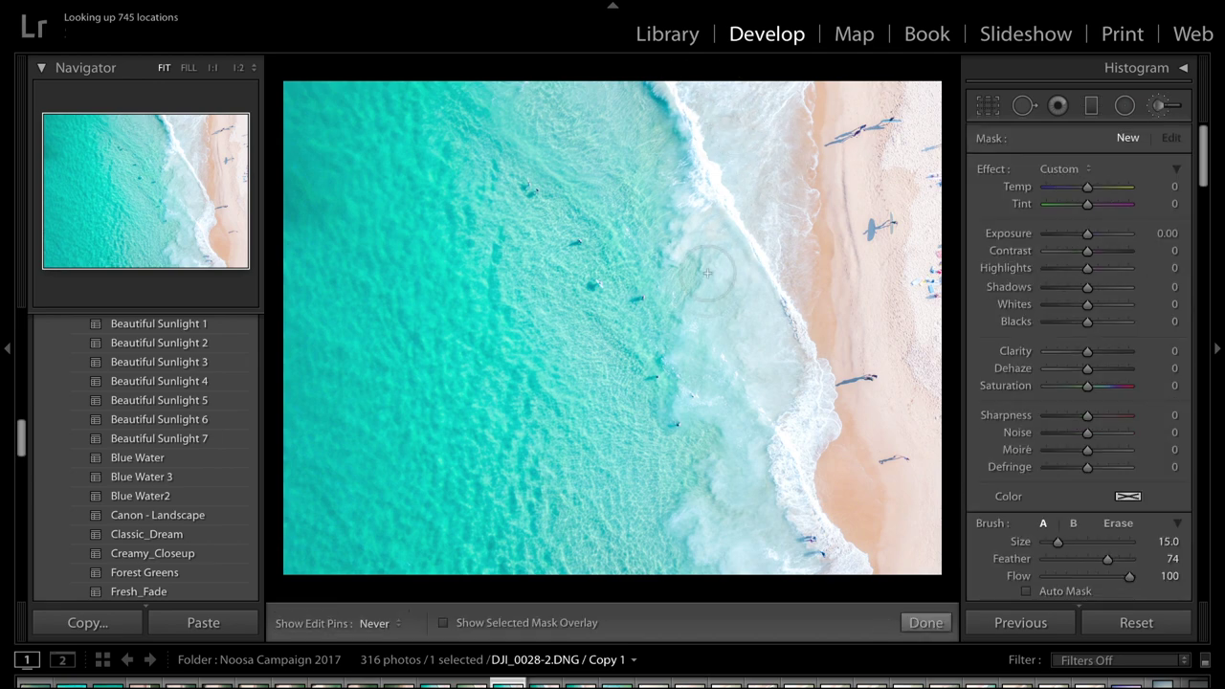
drag(748, 564, 748, 564)
key(o)
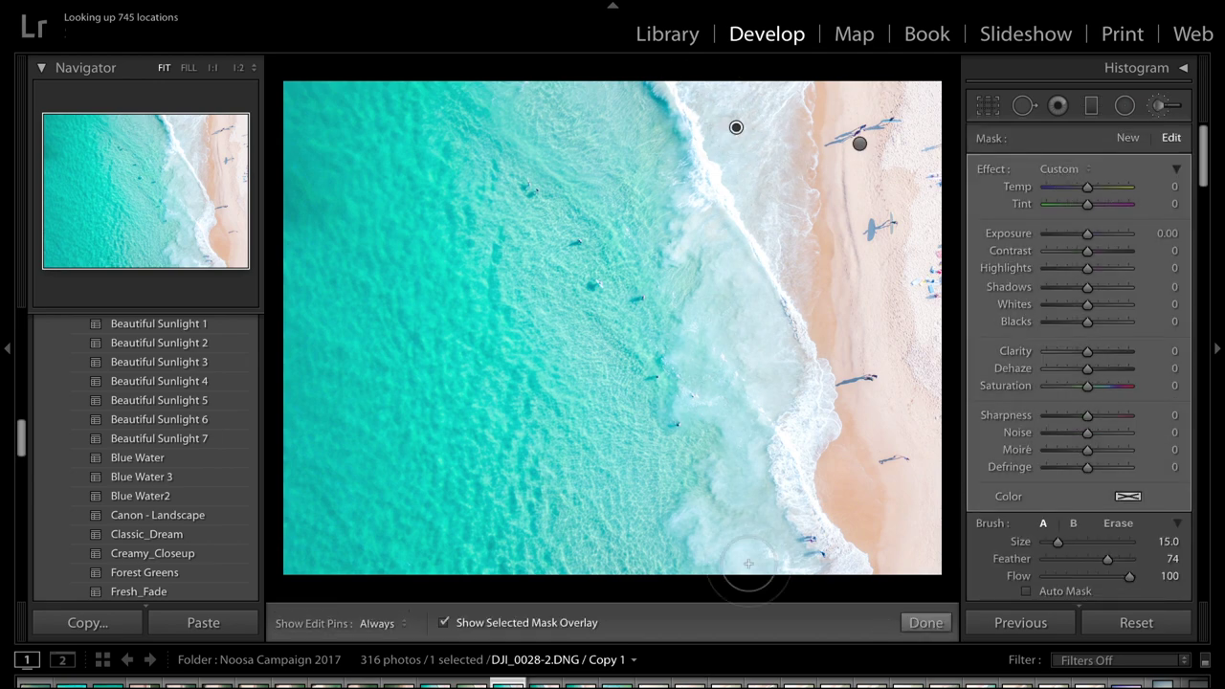
mouse_move(766, 301)
mouse_down()
mouse_move(775, 383)
mouse_move(794, 239)
mouse_move(727, 168)
mouse_move(735, 289)
mouse_move(804, 411)
mouse_move(833, 536)
mouse_move(766, 585)
mouse_move(741, 574)
mouse_up()
mouse_move(777, 421)
mouse_down()
mouse_move(823, 545)
mouse_move(765, 536)
mouse_move(798, 574)
mouse_move(713, 555)
mouse_up()
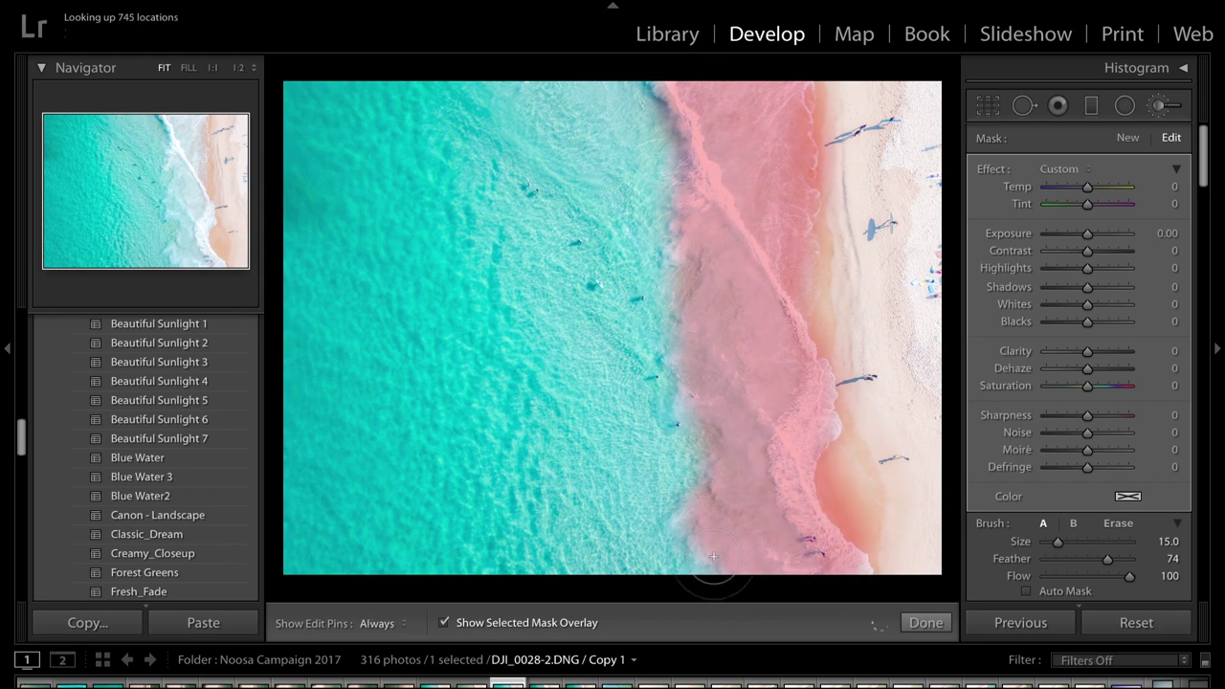
key(o)
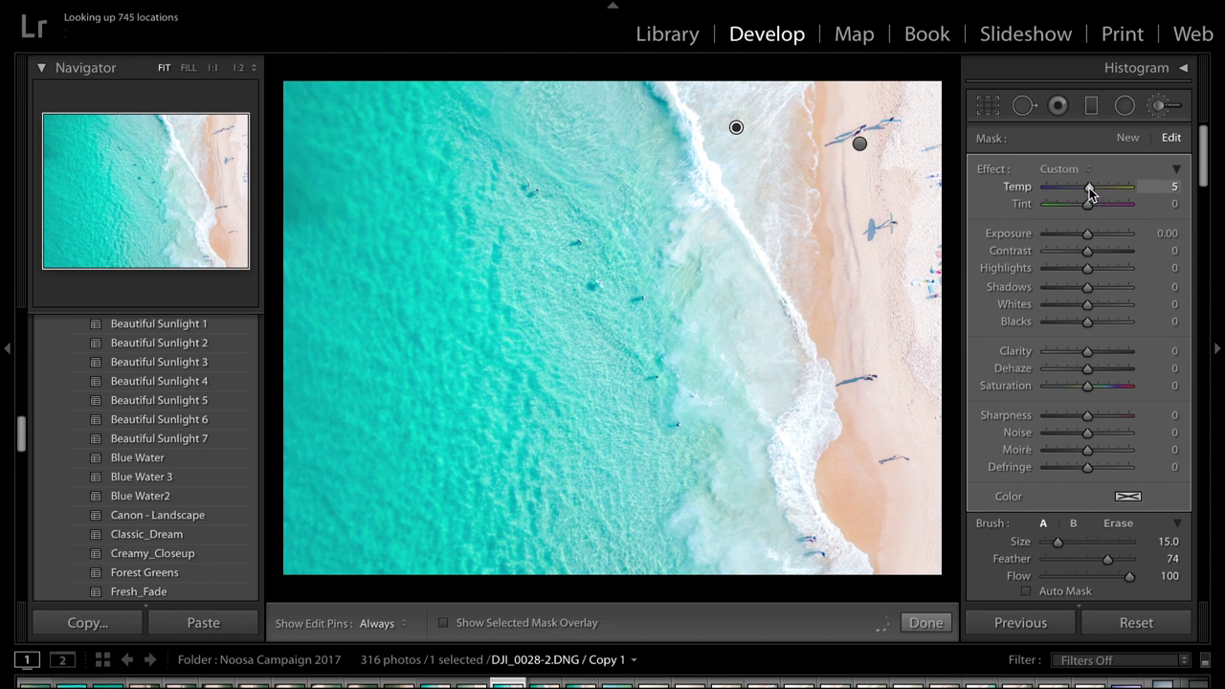
click(925, 622)
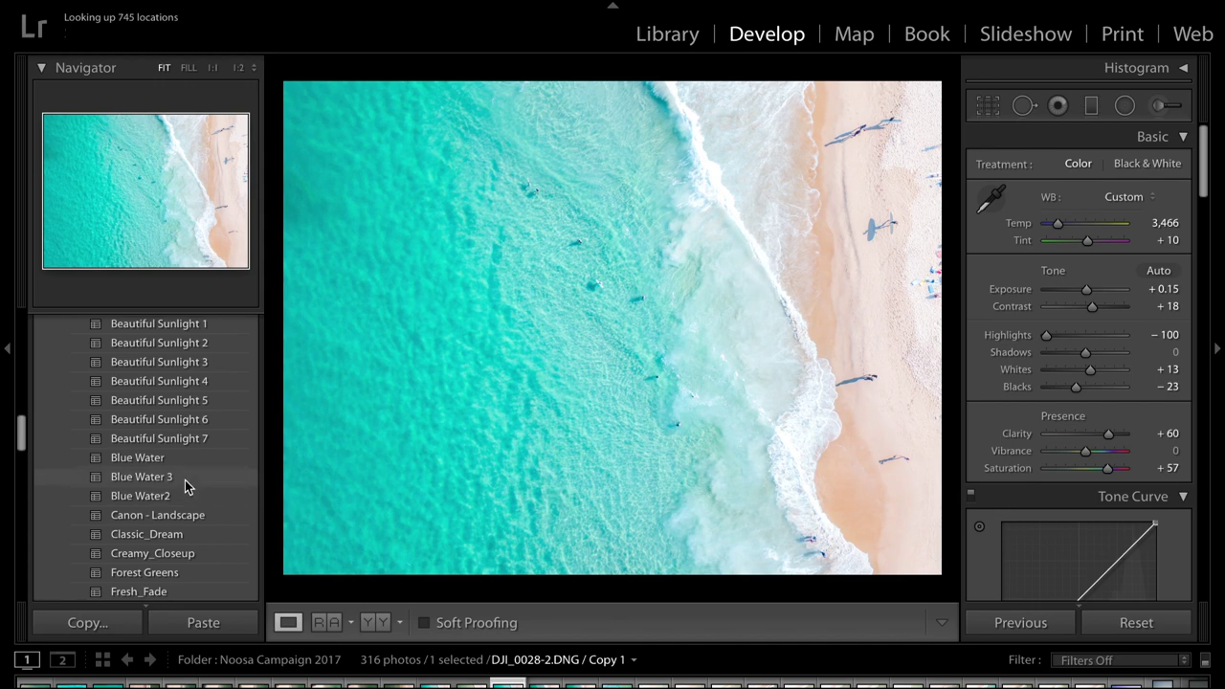
mouse_move(183, 478)
scroll(1103, 421, down, 10)
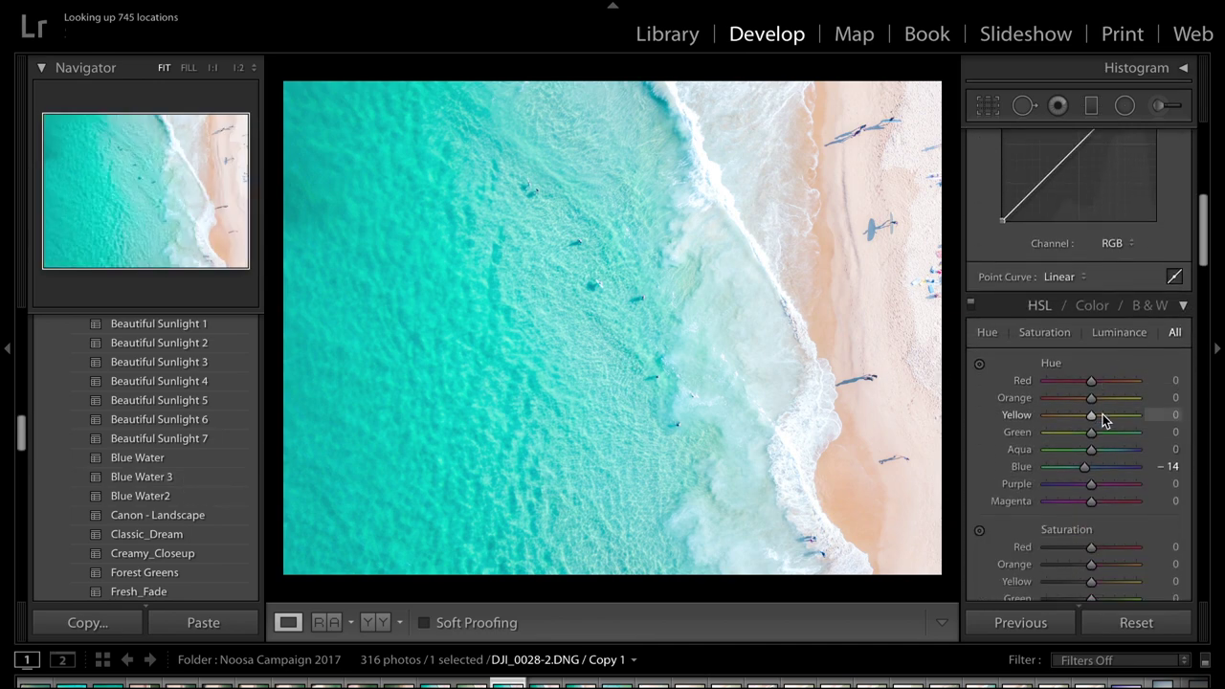
scroll(1104, 421, down, 2)
scroll(1103, 421, up, 8)
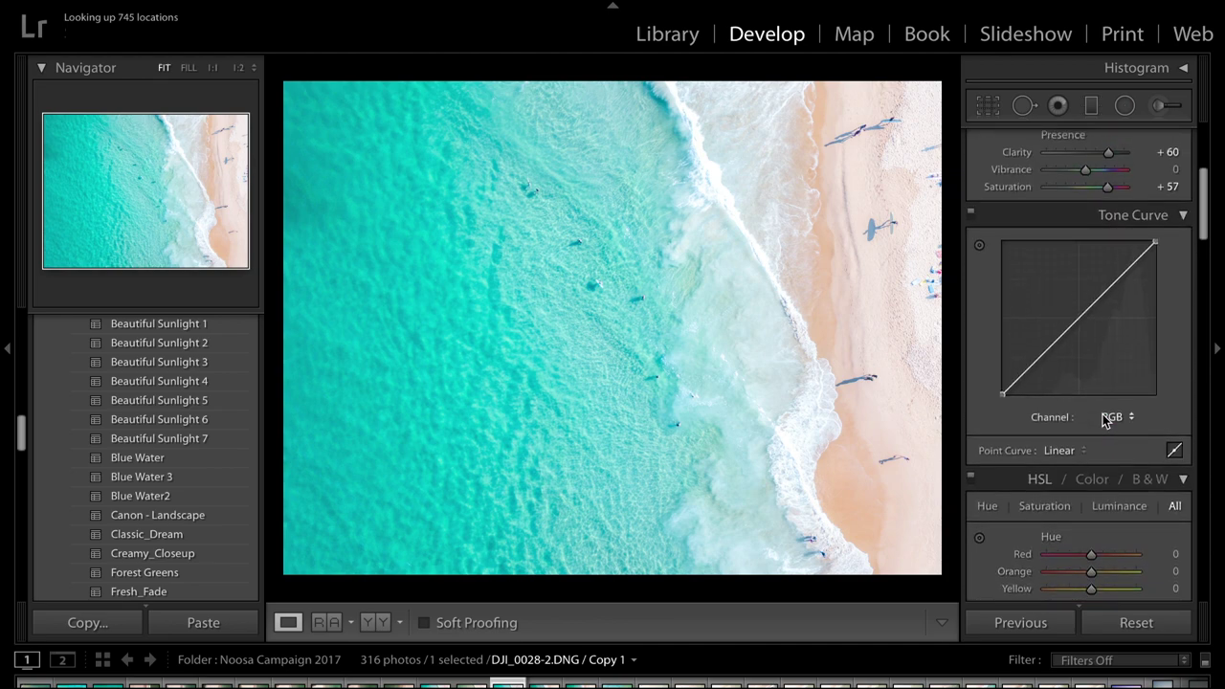
scroll(1105, 421, up, 4)
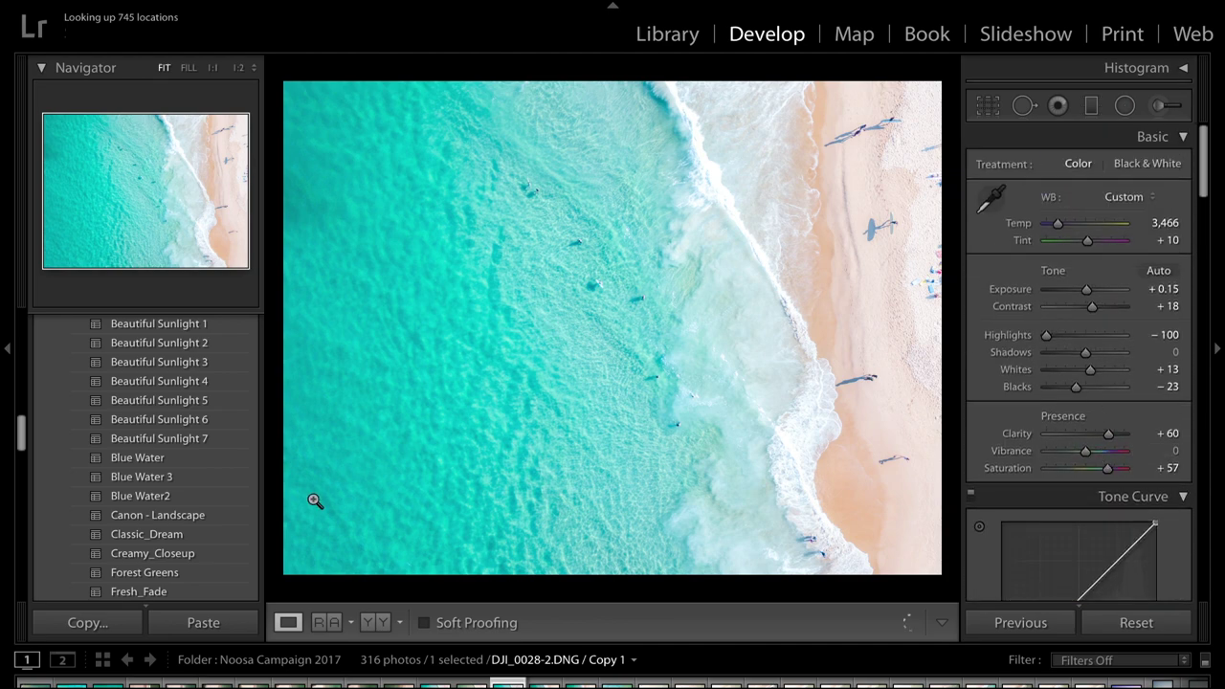